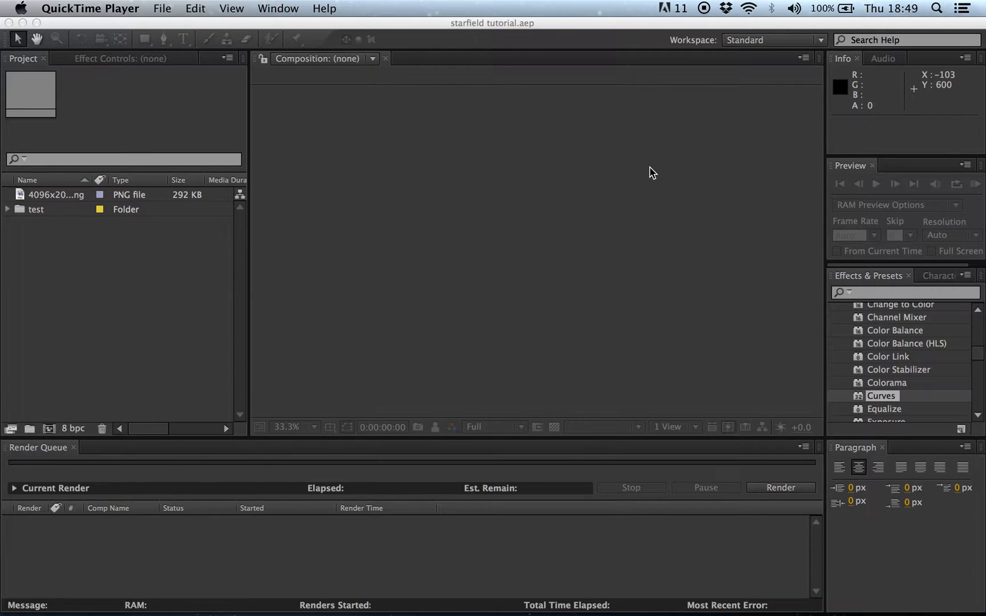
Step: Switch to After Effects with the starfield tutorial.aep project open
left_click(301, 33)
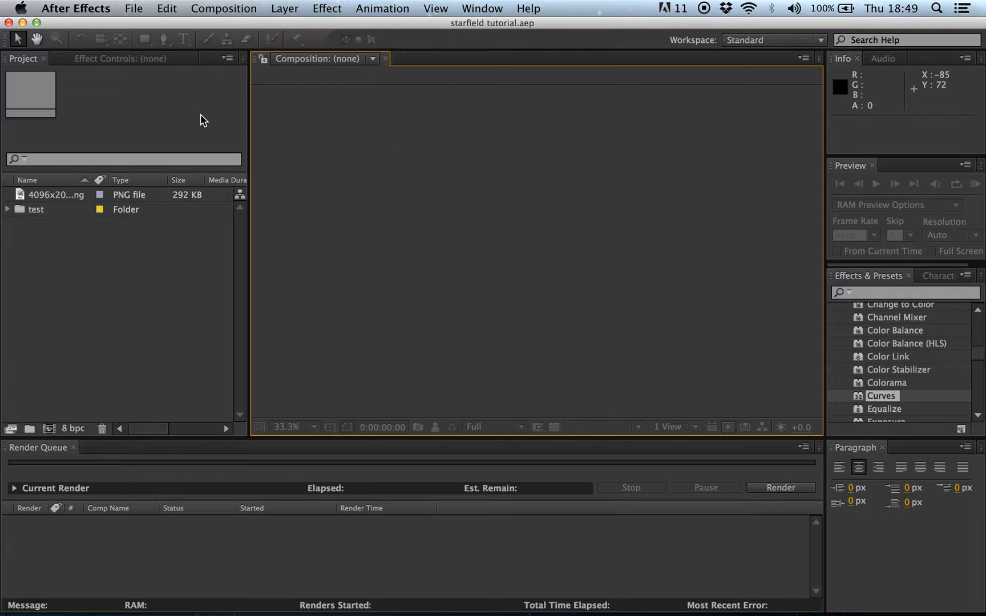
Step: Create a composition named lightspeed at HDTV 1080 24: 1920×1080, 24 fps, 15 seconds
left_click(146, 9)
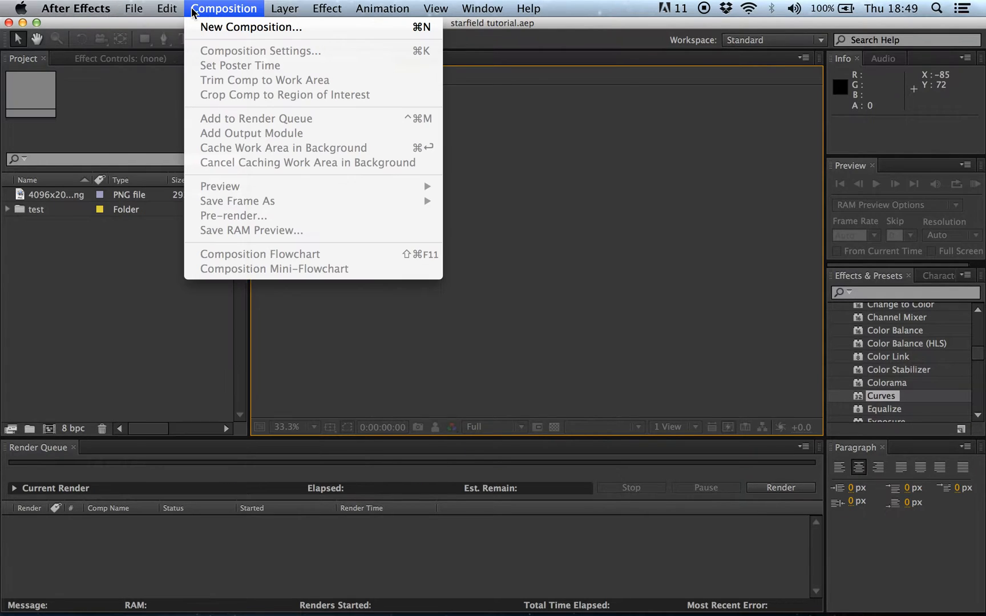
left_click(214, 26)
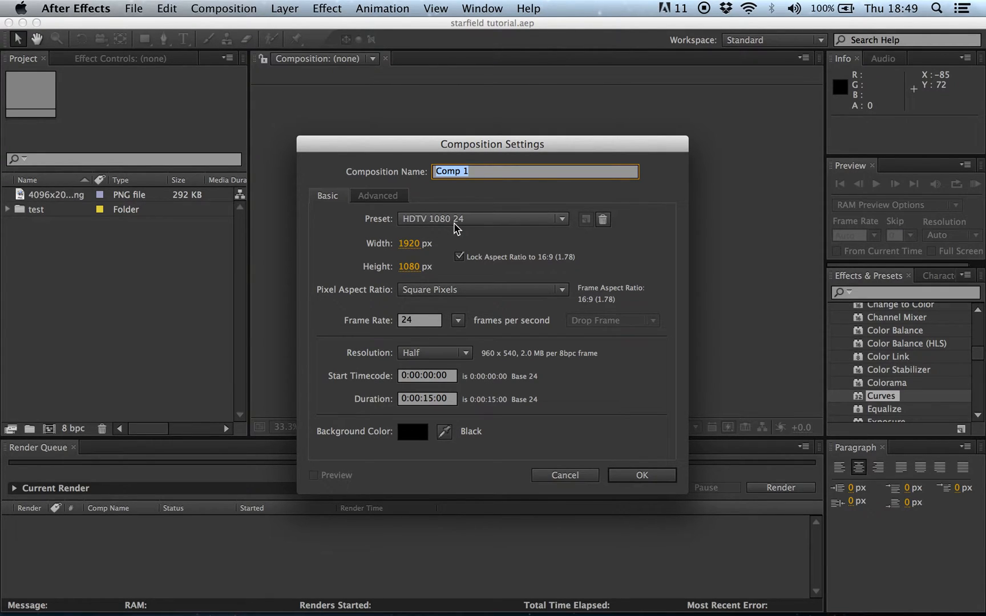
type("lightspeed")
key("Return")
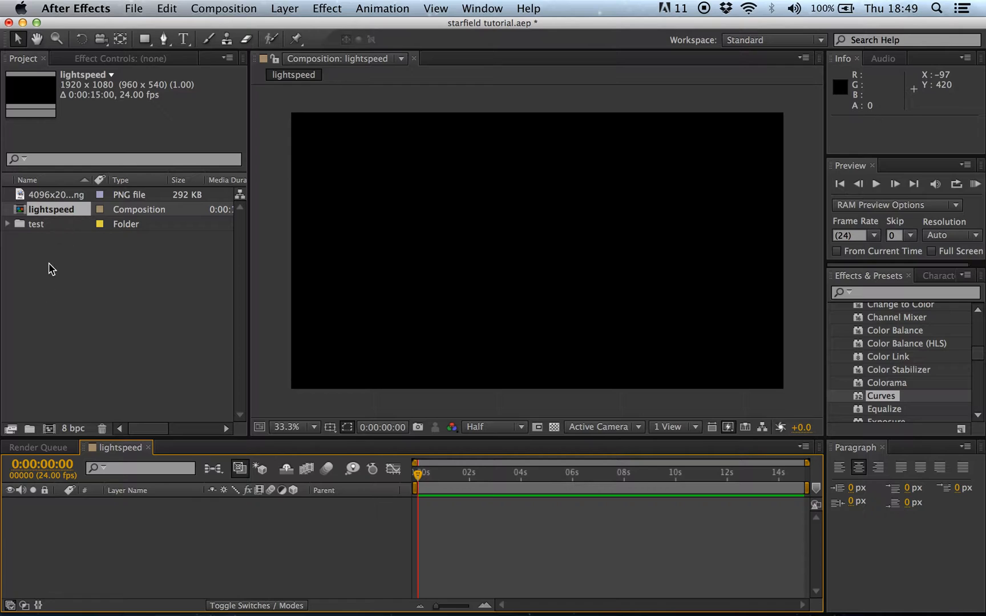
Step: Add a full-frame 1920×1080 solid colored pure white (FFFFFF) to the lightspeed timeline
right_click(149, 572)
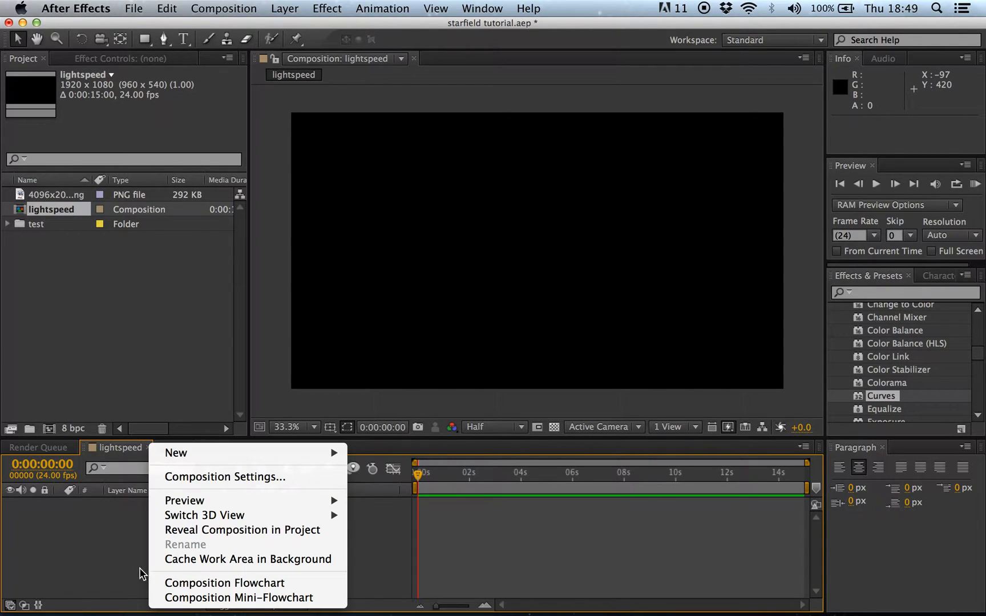
mouse_move(184, 455)
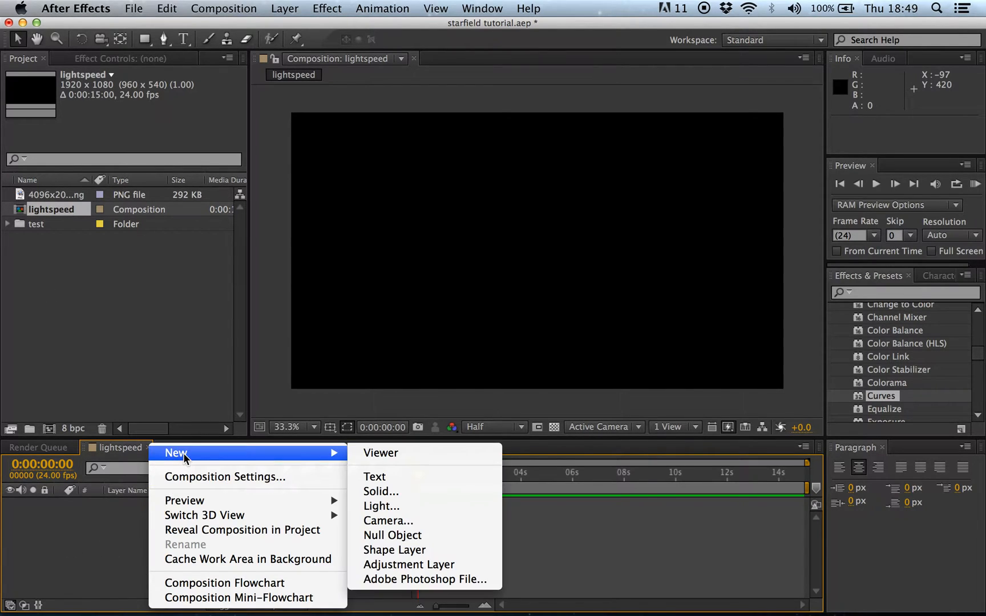
left_click(371, 492)
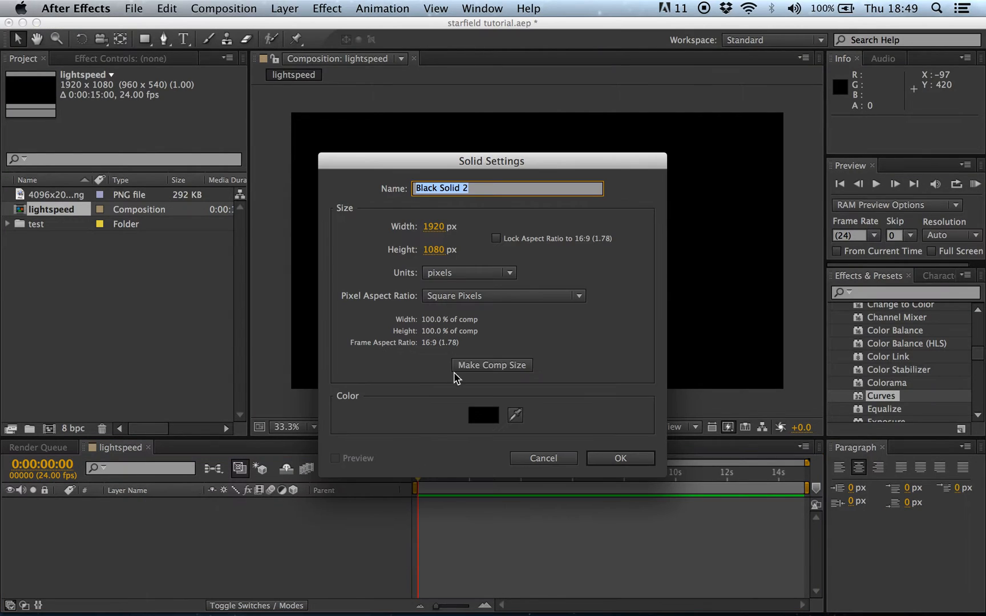
left_click(484, 415)
left_click_drag(485, 408, 287, 161)
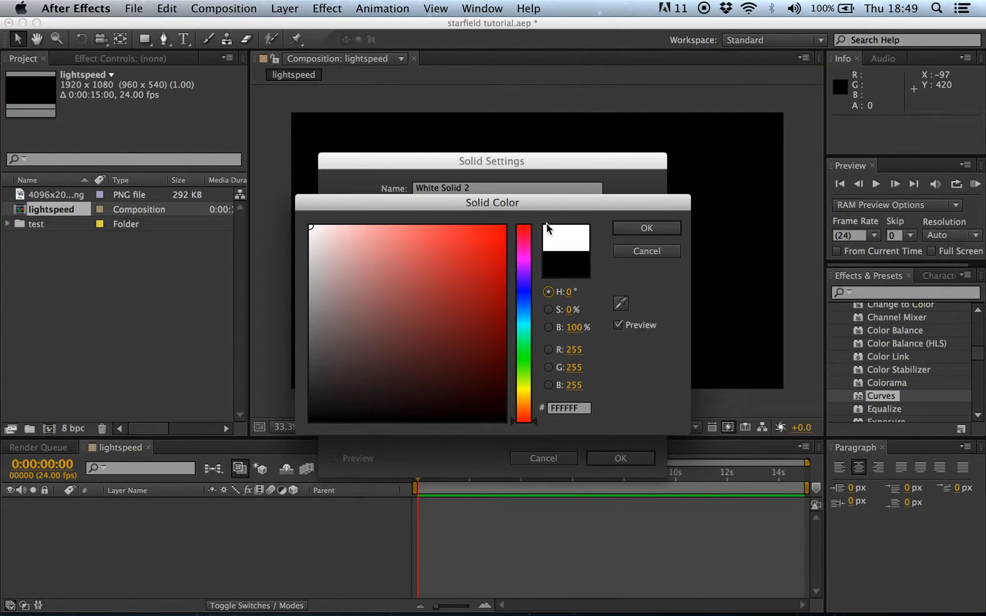
left_click(647, 228)
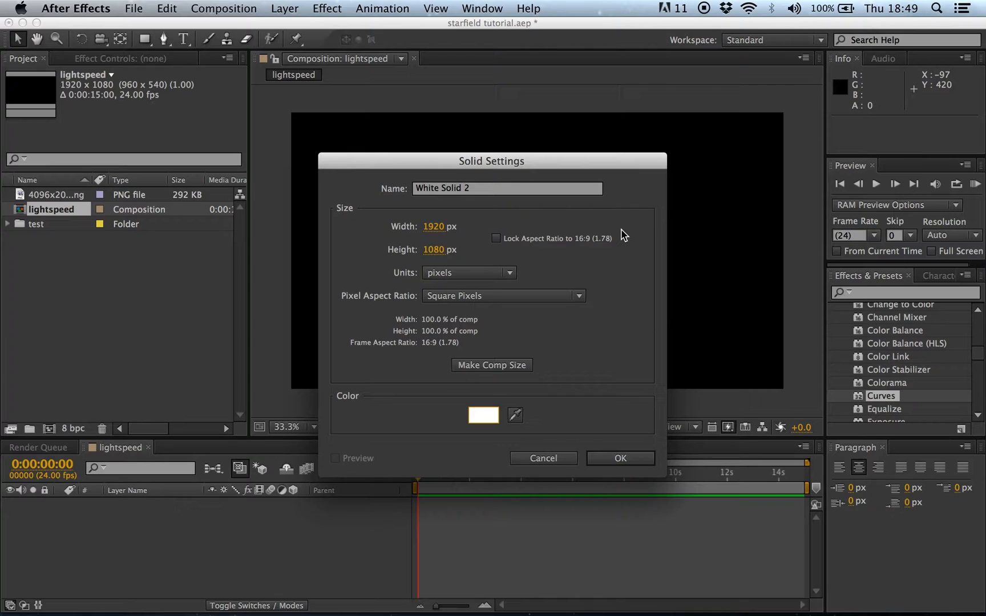
left_click(638, 458)
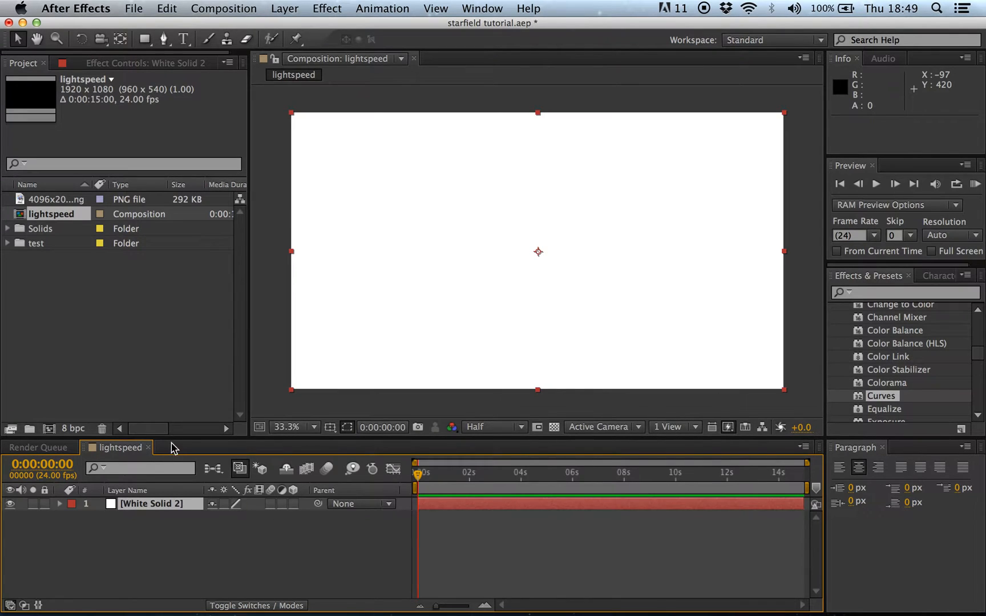
Step: Drag CC Star Burst from the Simulation category onto the White Solid 2 layer
scroll(920, 343, "down", 1)
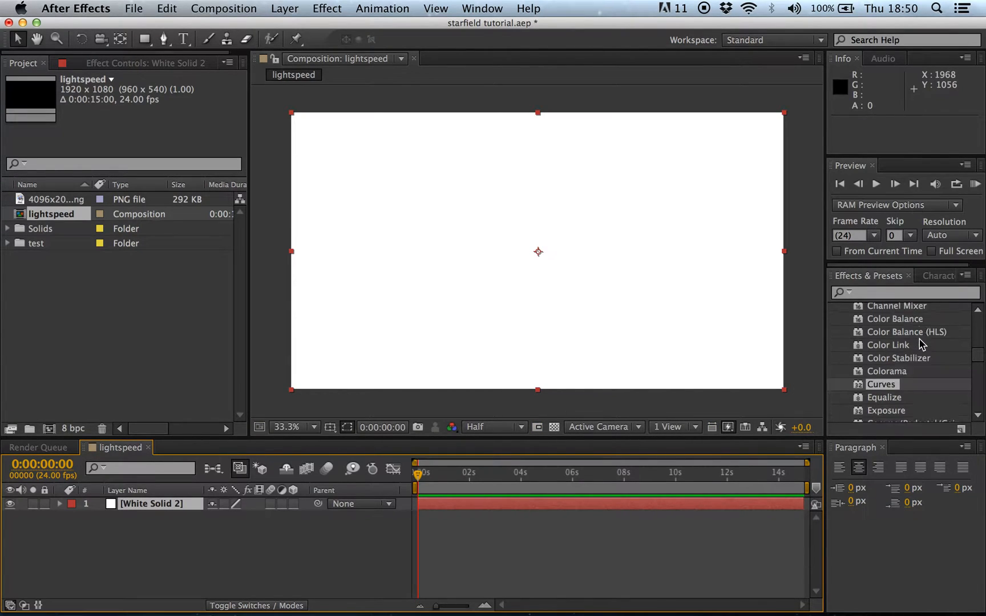
scroll(920, 343, "up", 5)
scroll(919, 343, "up", 3)
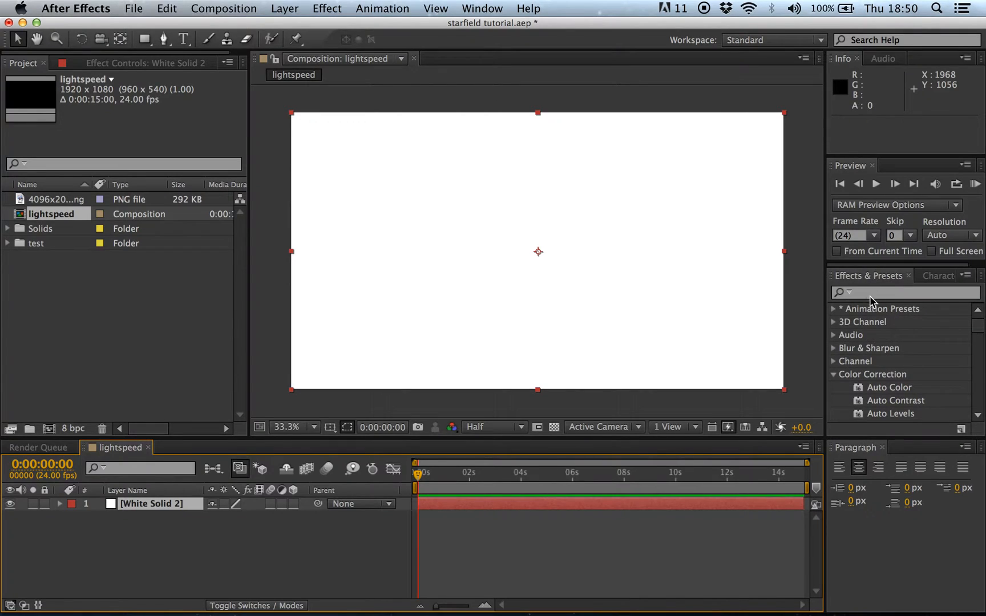
left_click(837, 376)
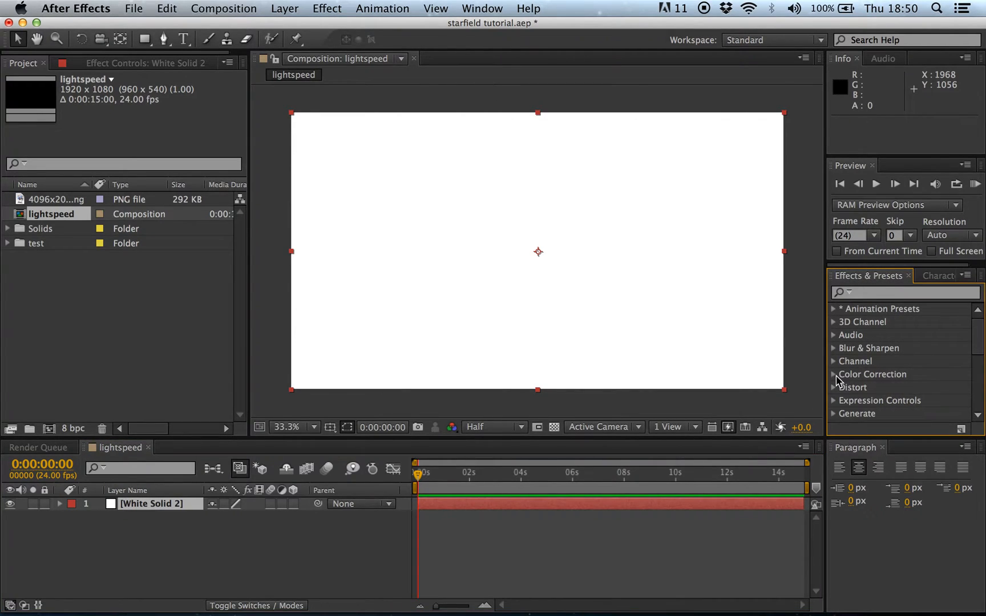
scroll(867, 365, "down", 1)
scroll(868, 368, "down", 8)
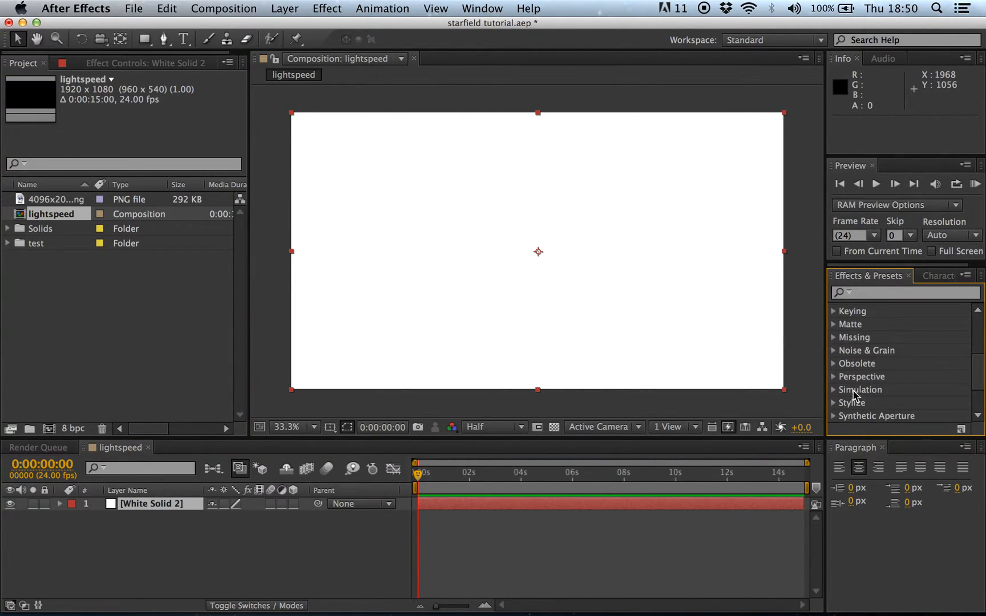
left_click(834, 390)
scroll(882, 399, "down", 4)
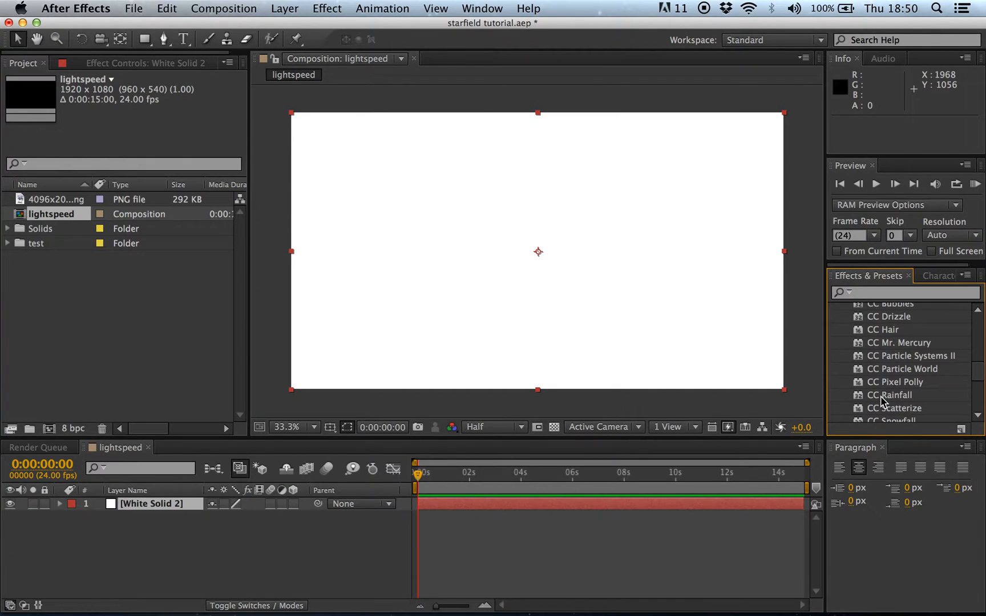
scroll(909, 379, "down", 2)
left_click_drag(881, 390, 169, 504)
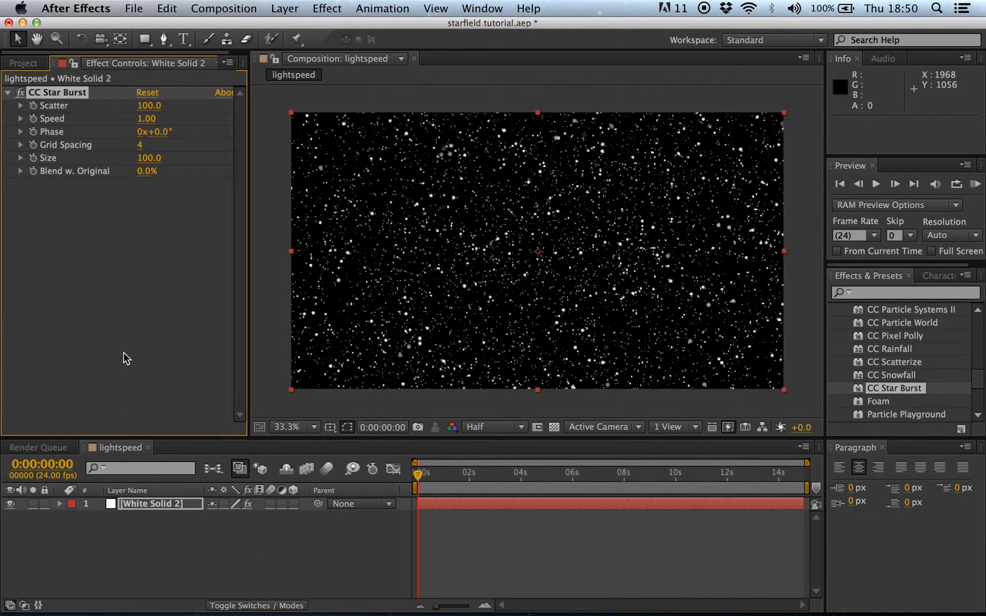
Step: Set CC Star Burst Speed to 0.03 and star Size to 23
left_click(148, 120)
key("Return")
left_click(149, 160)
type("23")
key("Return")
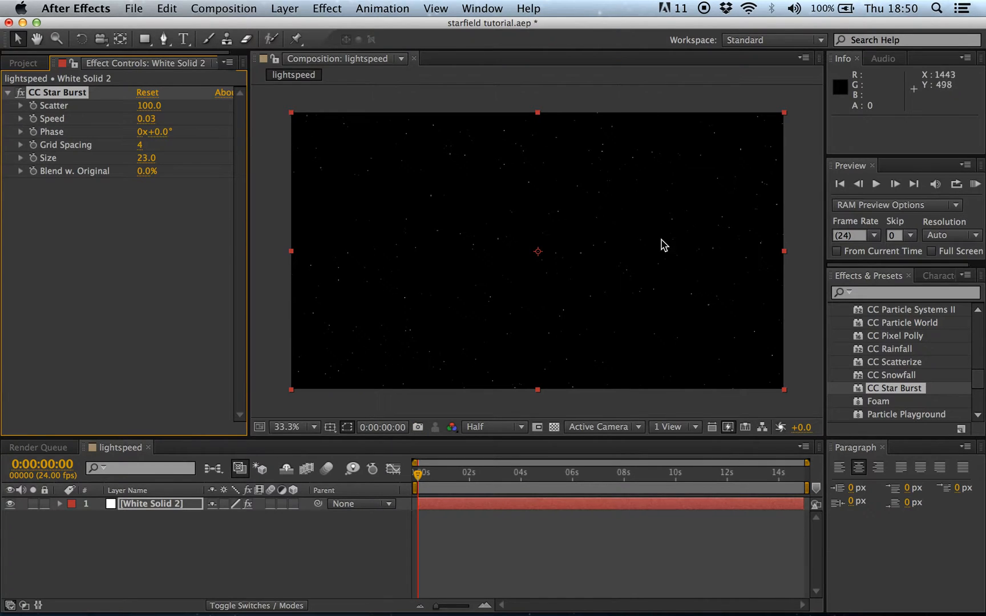
Step: Scrub to about 4 seconds and play a preview of the starfield
left_click(420, 476)
left_click_drag(421, 482, 495, 486)
key("KP_0")
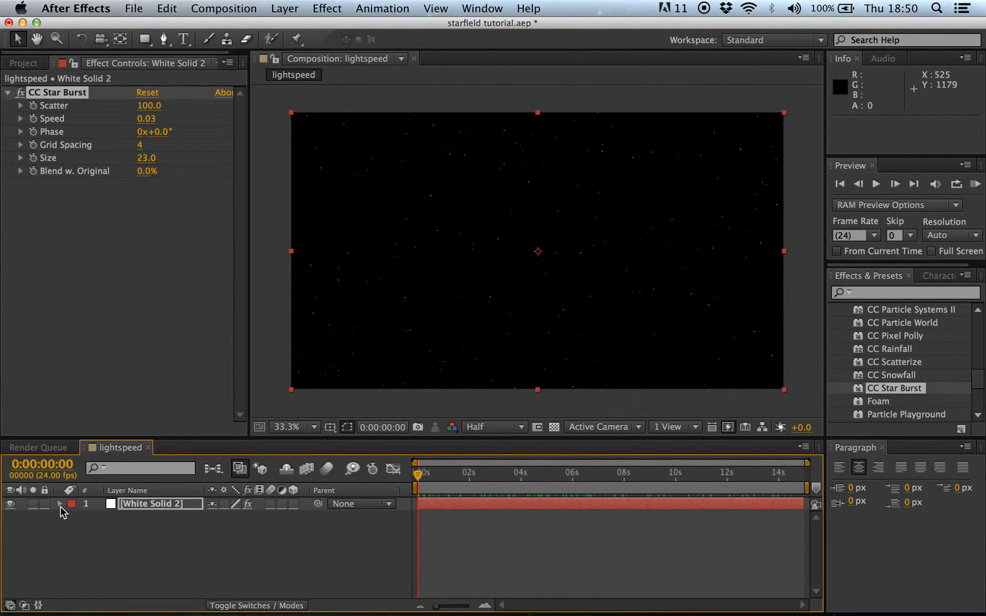
Step: Open the white solid in the Layer viewer and rename it Stars
double_click(149, 505)
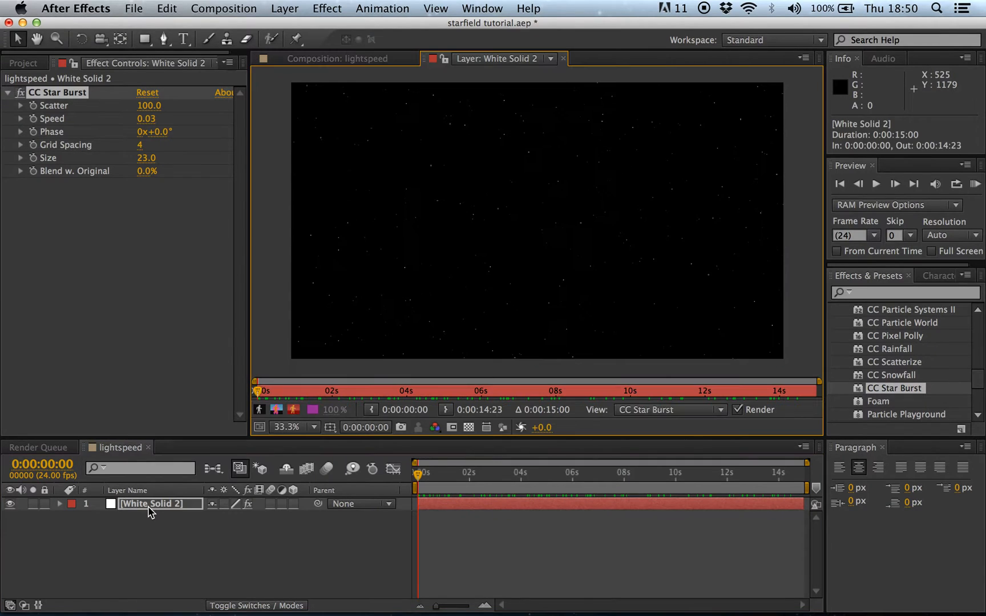
left_click(563, 59)
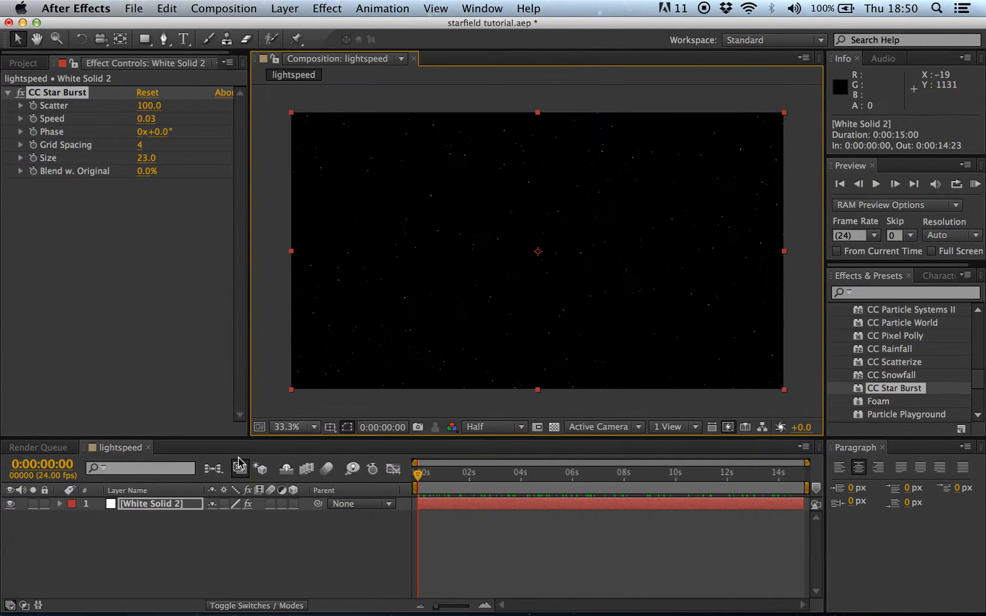
double_click(178, 505)
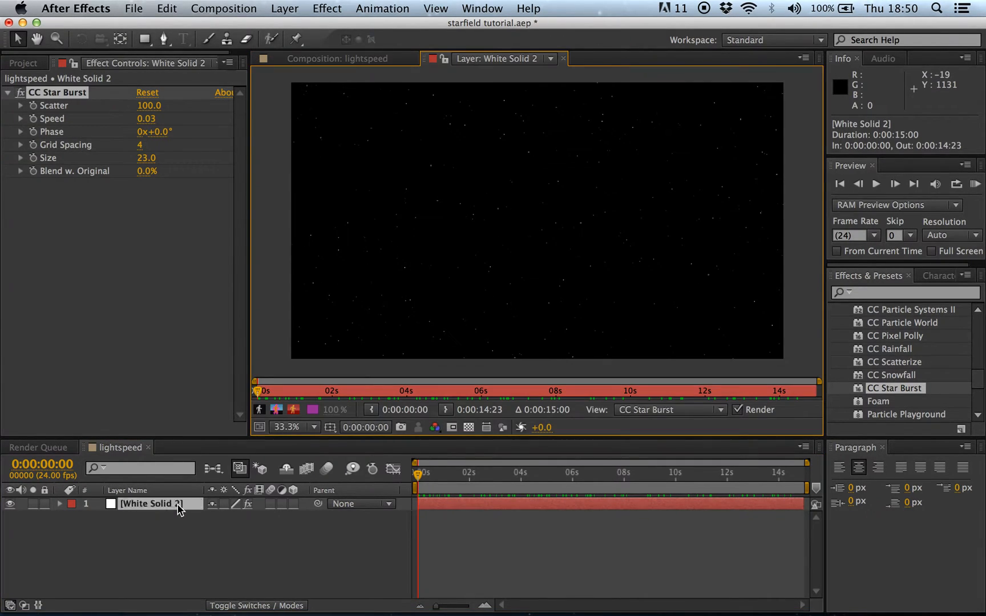
right_click(179, 509)
left_click(207, 598)
type("Stars")
key("Return")
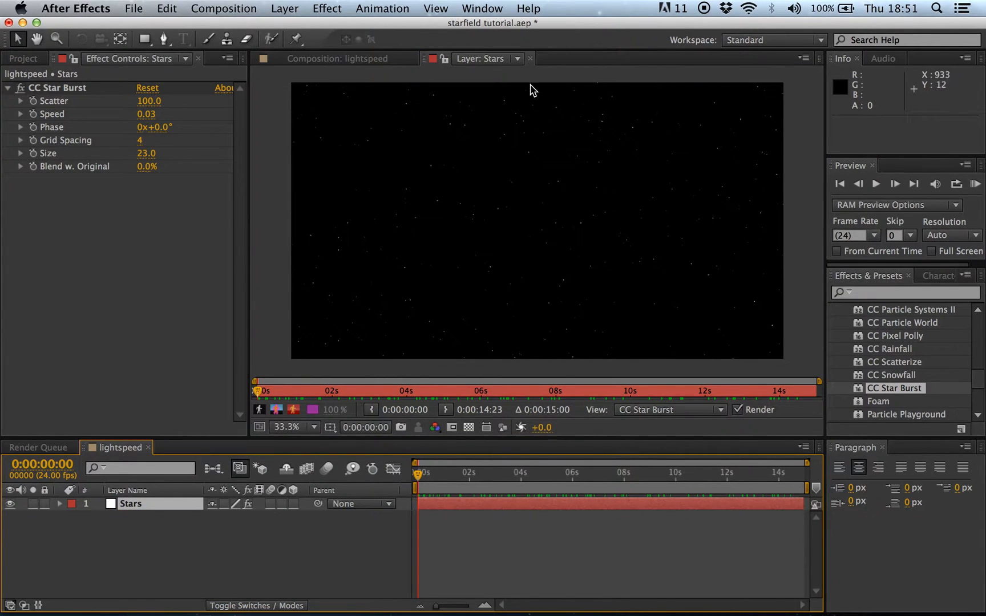
Step: Close the Stars layer viewer and reselect the Stars layer in the timeline
left_click(529, 59)
left_click(177, 533)
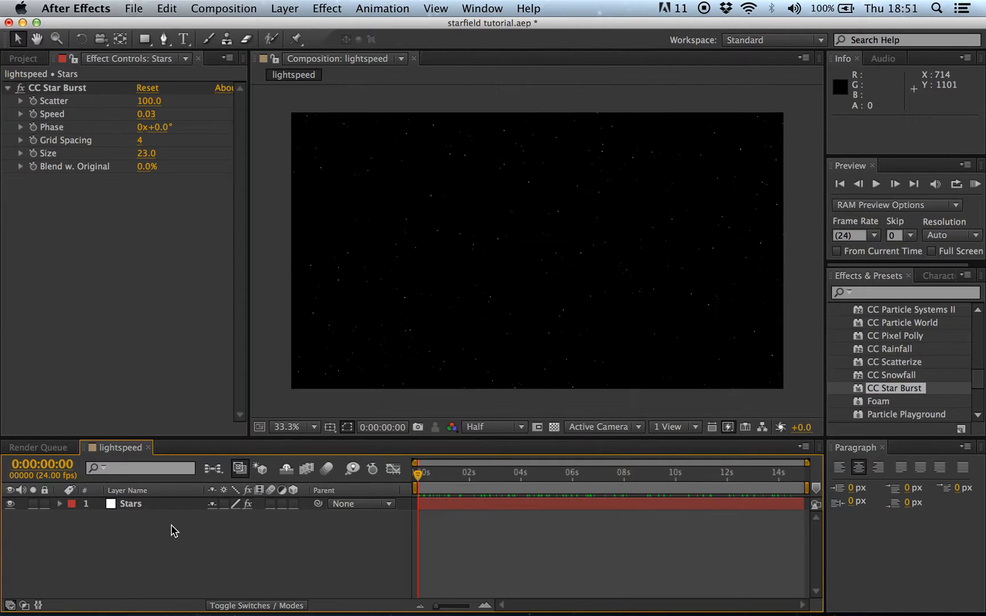
left_click(153, 505)
Step: Twirl open Stars > Effects > CC Star Burst and scrub the time to about 2 seconds
left_click(60, 504)
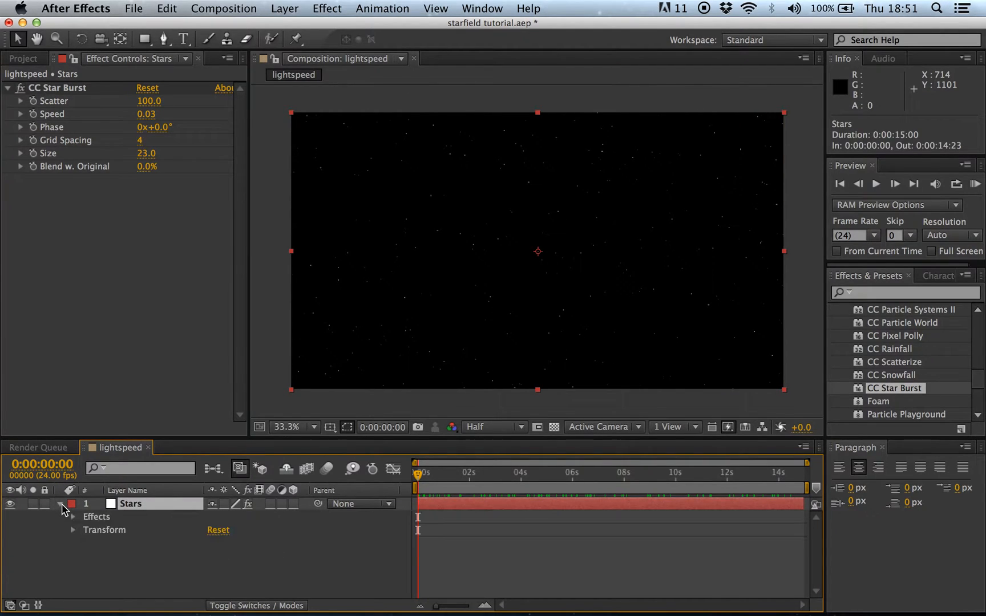
left_click(73, 517)
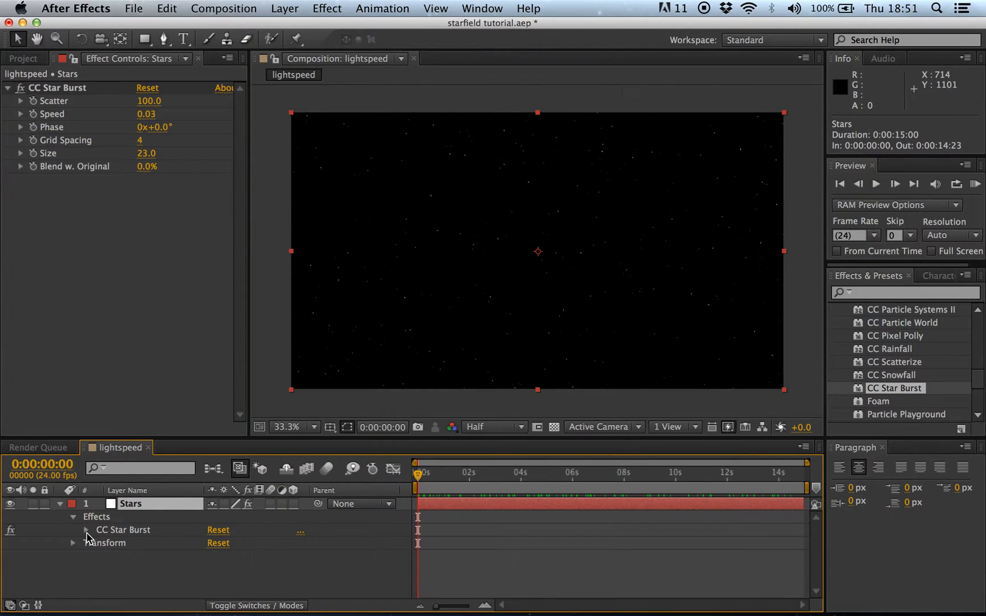
left_click(86, 530)
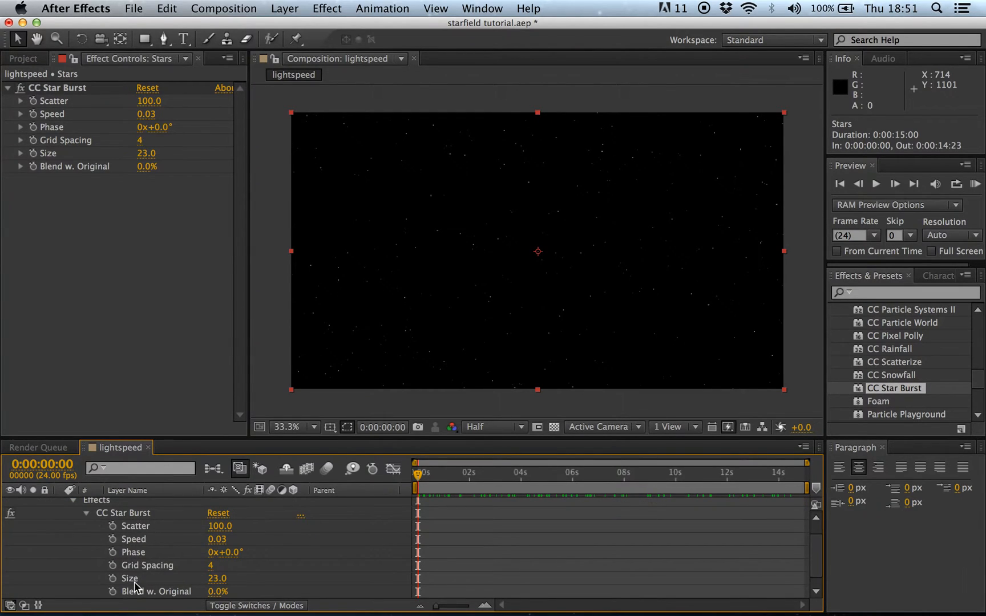
left_click_drag(418, 479, 325, 480)
left_click_drag(418, 478, 352, 474)
Step: Set the first Speed keyframe at 0 seconds, then move the time indicator to about 4 seconds
left_click(113, 541)
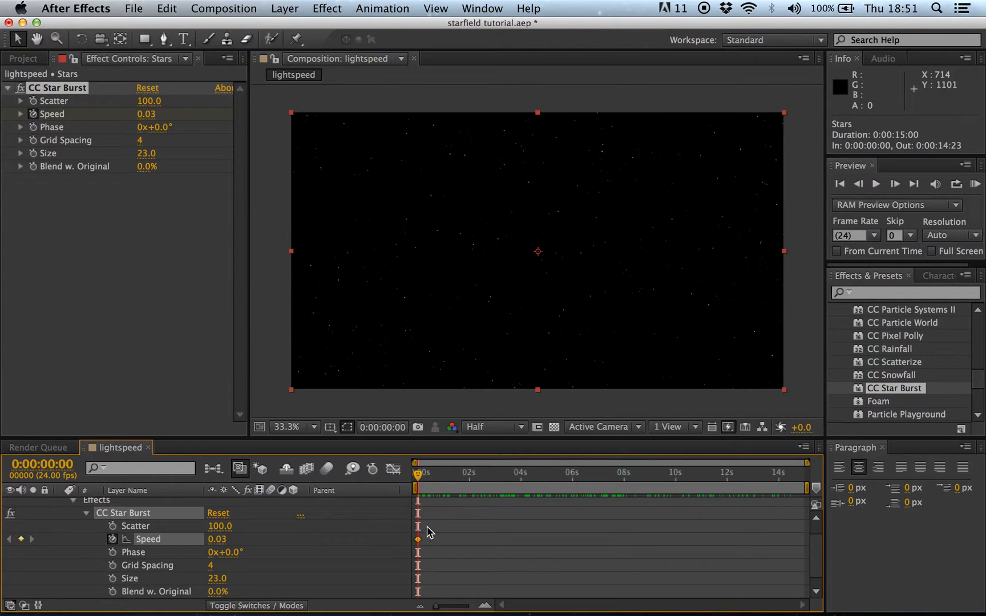
left_click_drag(487, 478, 522, 482)
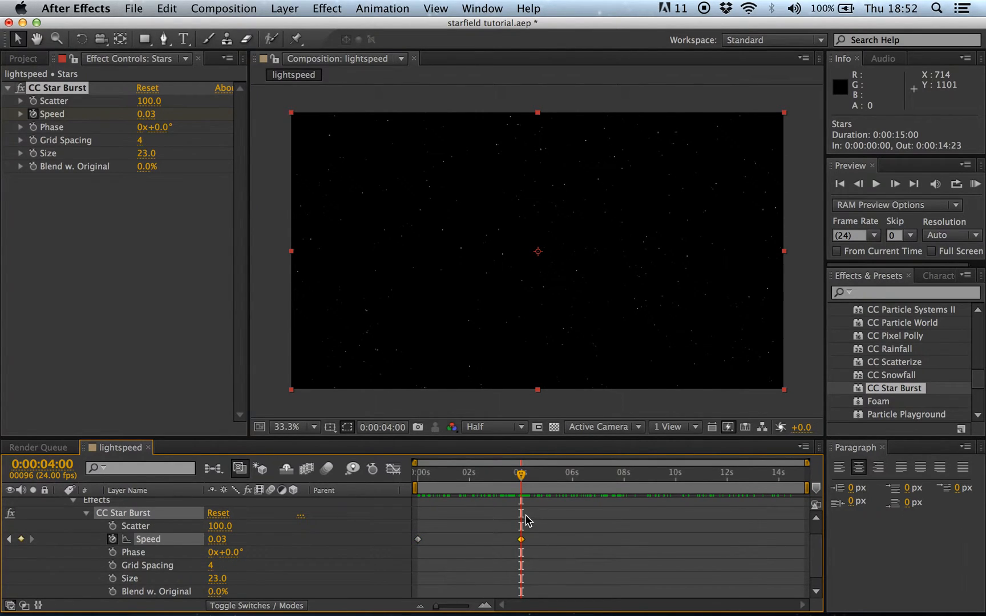
left_click_drag(520, 474, 546, 483)
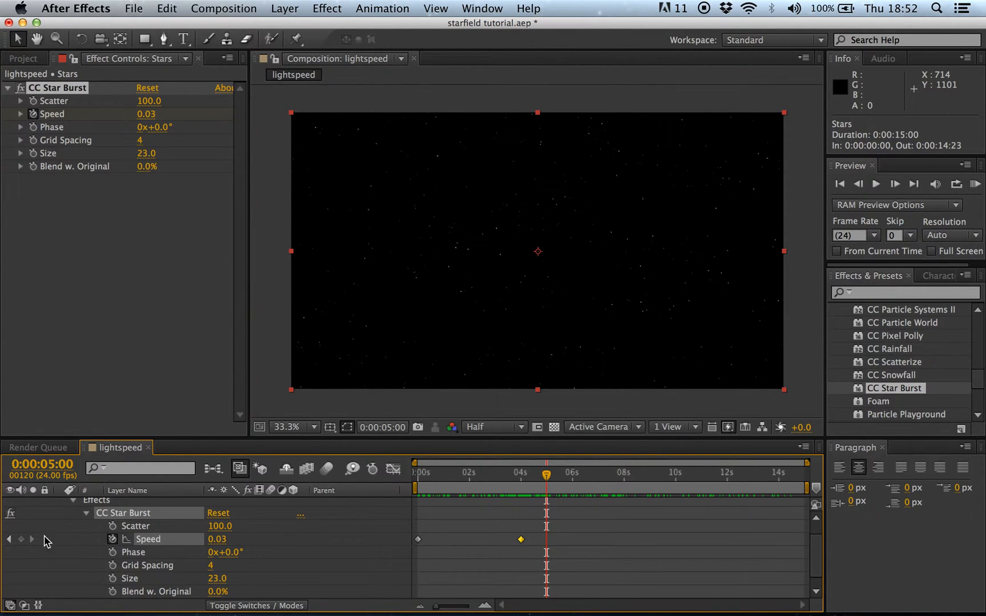
Step: Add a Speed keyframe set to 0.44 at 5 seconds
left_click(20, 539)
left_click(217, 542)
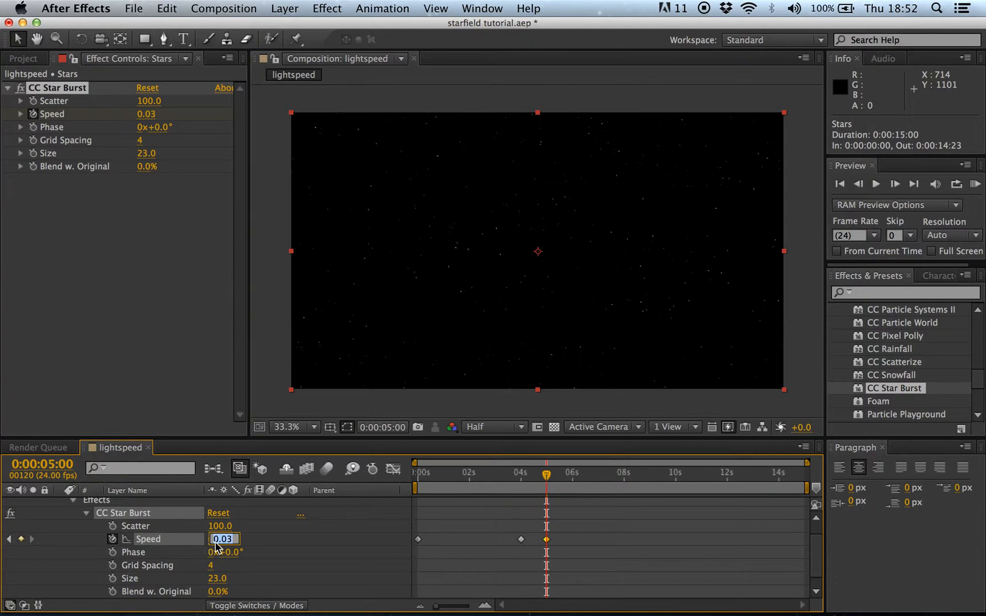
type("0.44")
key("Return")
Step: Add a Speed keyframe of 0.01 at 0:00:07:12 and return the time indicator to the start
left_click_drag(542, 478, 582, 482)
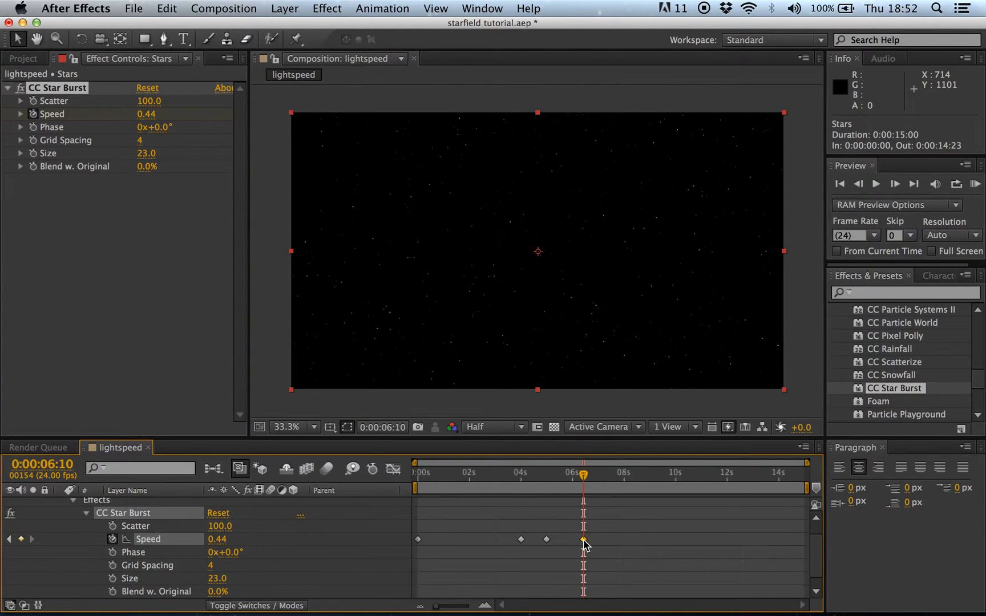
mouse_move(586, 546)
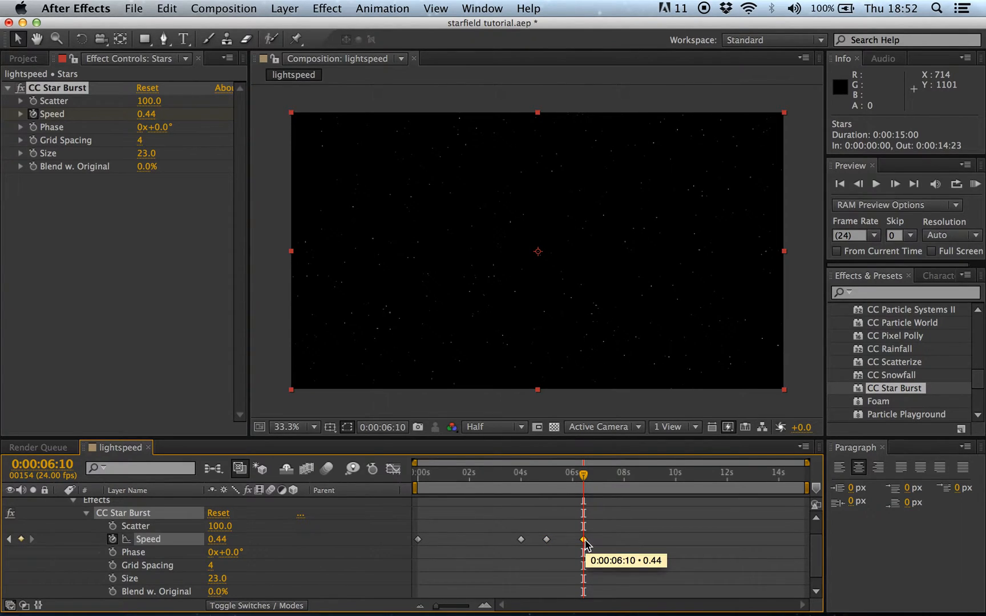
left_click(610, 479)
key("Page_Down")
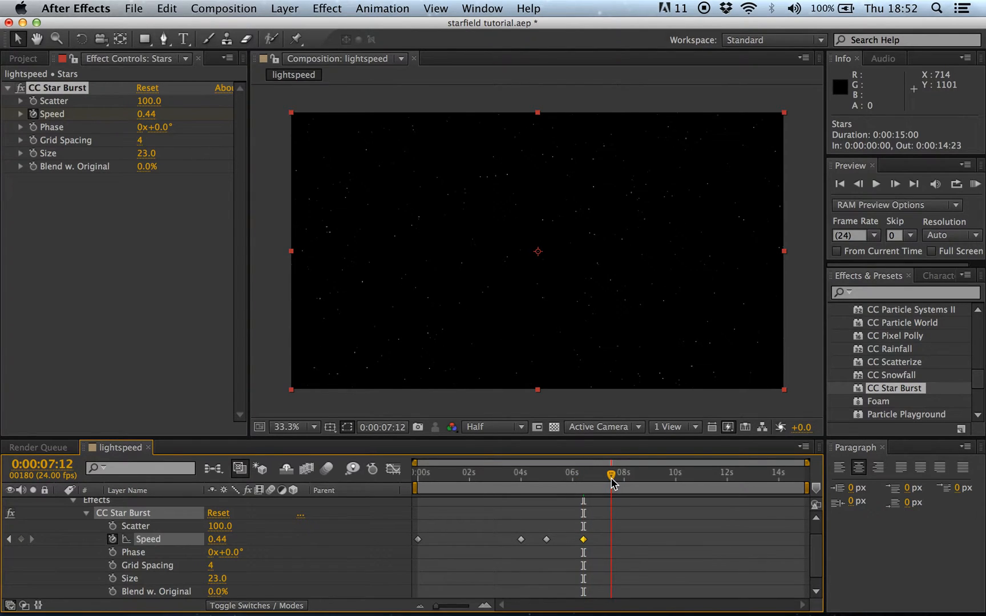
left_click(21, 540)
left_click(222, 542)
type("0")
type("1")
key("Return")
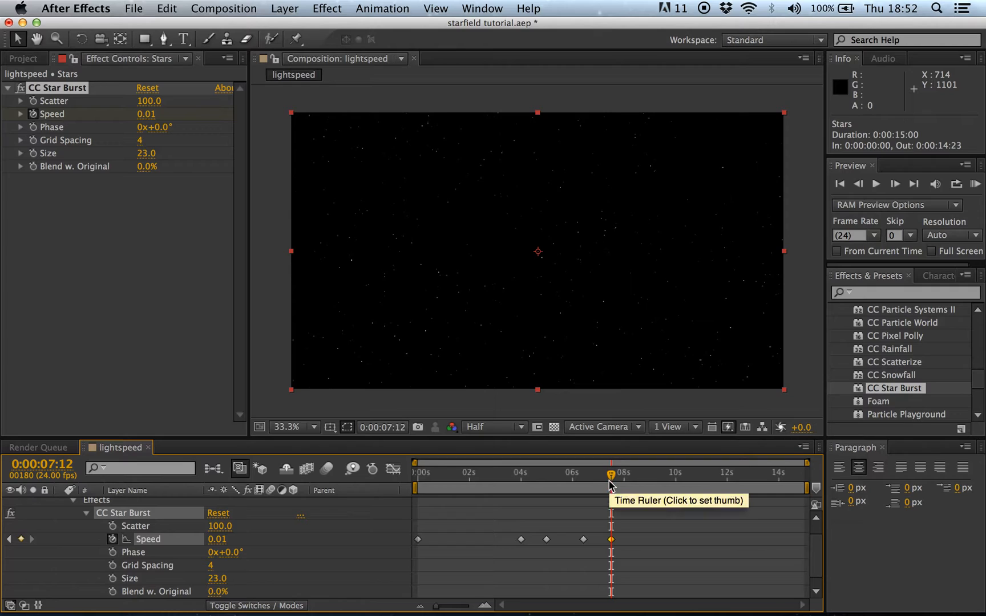
left_click_drag(610, 481, 394, 478)
Step: Play the composition to watch Speed ramp from 0.03 up to 0.44 and down to 0.01
key("space")
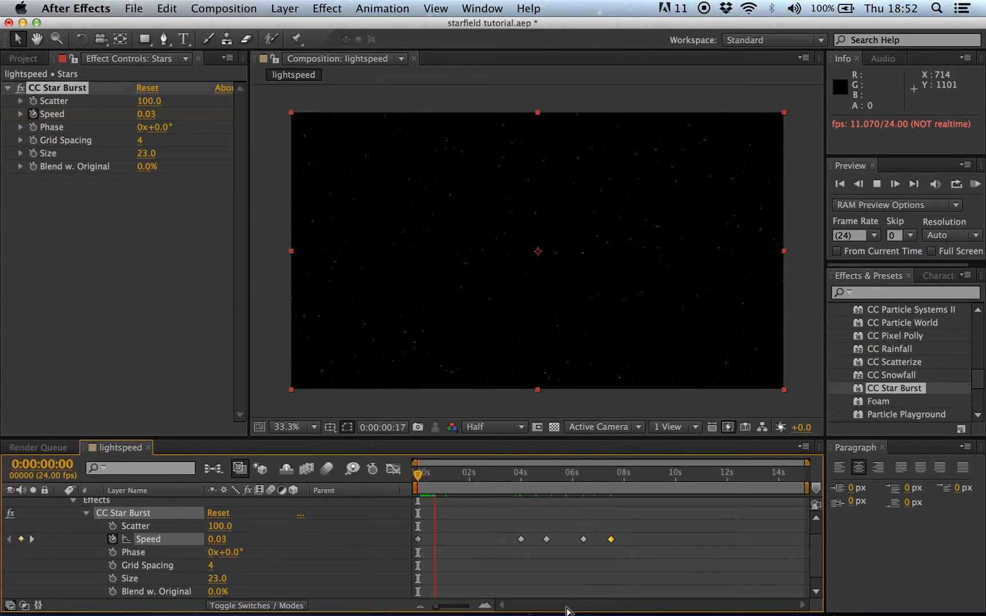